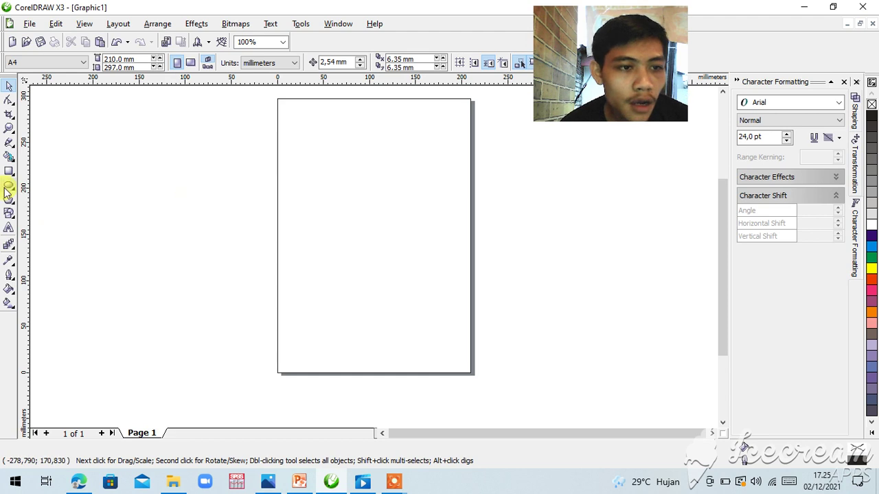
Step: Draw a roughly 128 × 125 mm circle and centre it horizontally on the page
{"action": "left_click", "coordinate": [9, 186]}
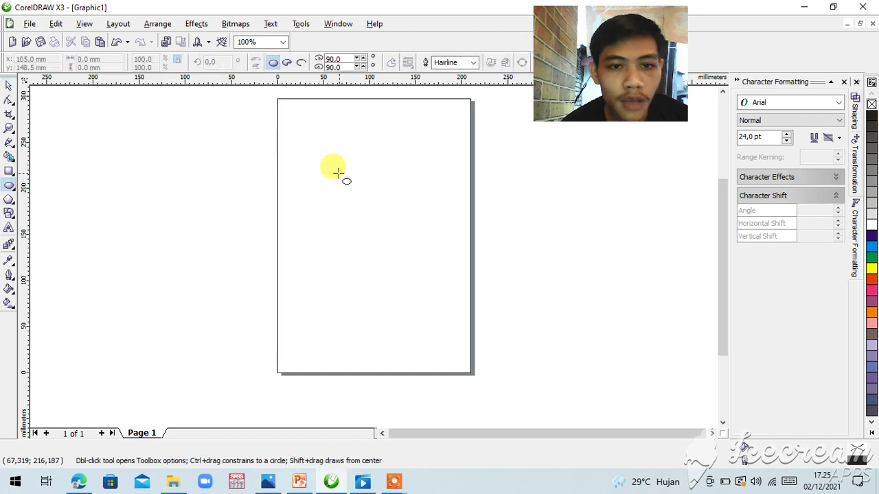
{"action": "mouse_move", "coordinate": [333, 169]}
{"action": "left_mouse_down"}
{"action": "mouse_move", "coordinate": [390, 211]}
{"action": "mouse_move", "coordinate": [425, 268]}
{"action": "mouse_move", "coordinate": [442, 268]}
{"action": "mouse_move", "coordinate": [455, 286]}
{"action": "left_mouse_up"}
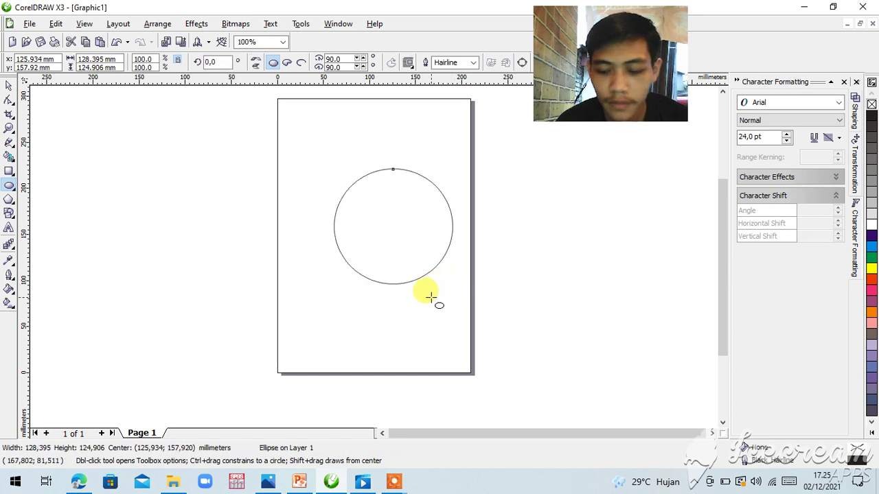
{"action": "key", "text": "Left"}
{"action": "key", "text": "Left"}
{"action": "key", "text": "Left"}
{"action": "key", "text": "Left"}
{"action": "key", "text": "Left"}
{"action": "key", "text": "Left"}
{"action": "key", "text": "Left"}
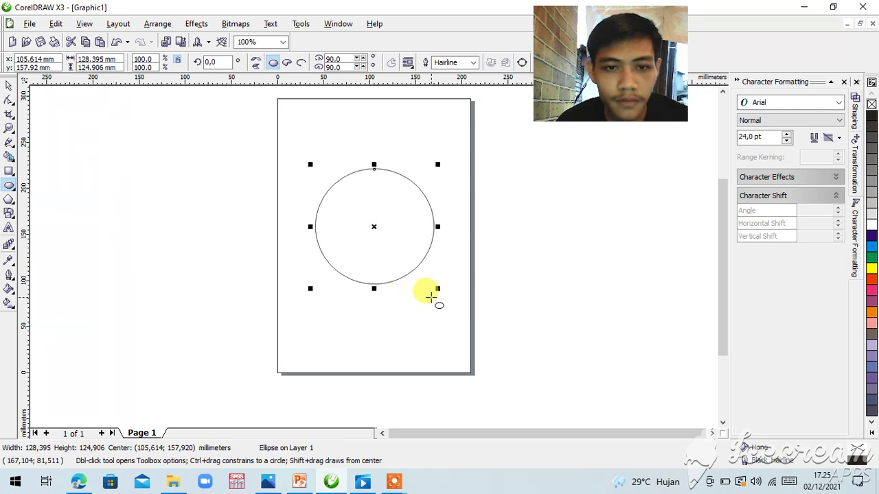
{"action": "left_click", "coordinate": [430, 297]}
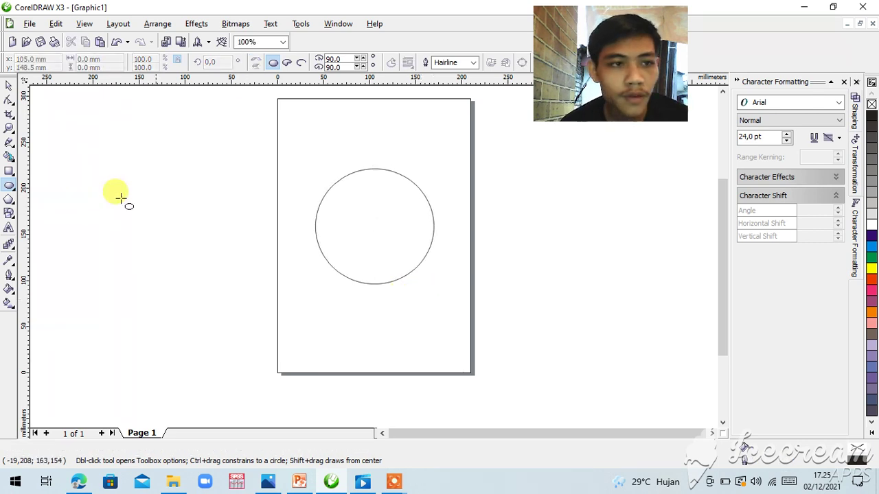
Step: Type the person's full name in capitals as a text line just above the circle
{"action": "left_click", "coordinate": [8, 229]}
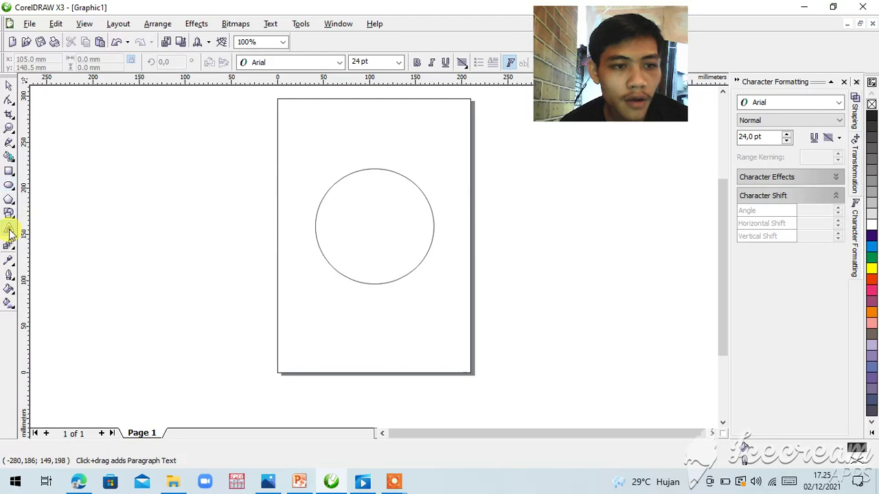
{"action": "left_click", "coordinate": [325, 139]}
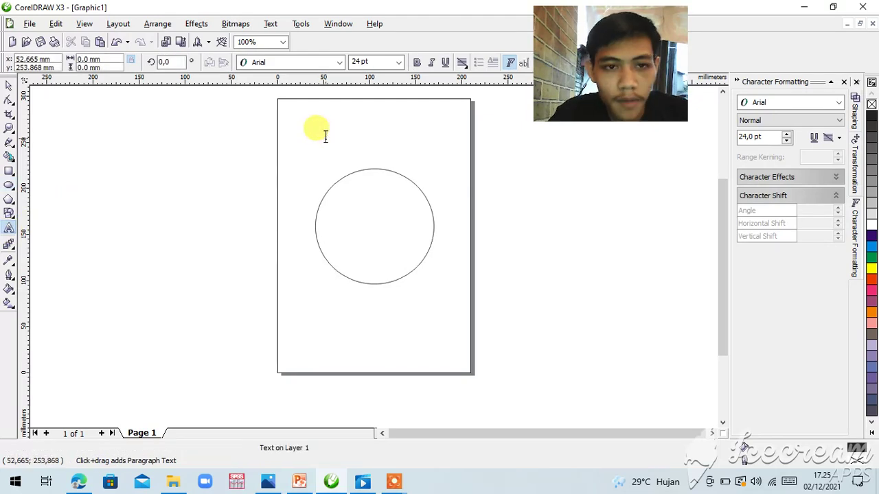
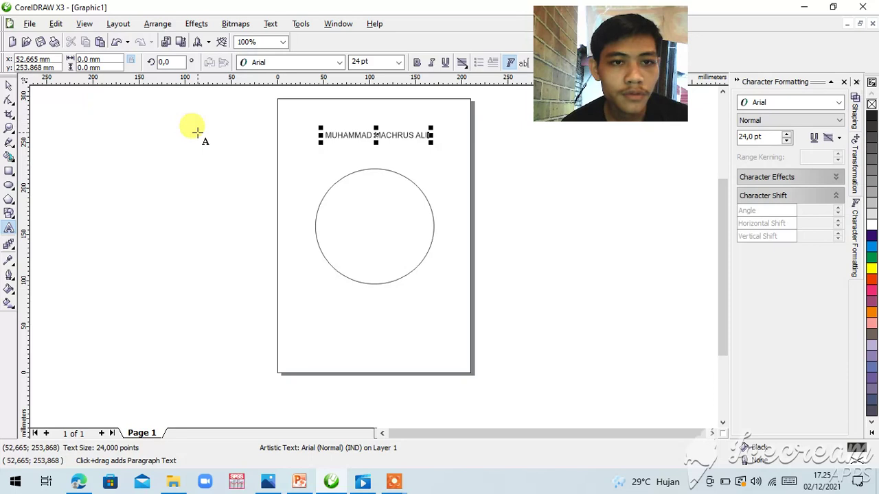
{"action": "left_click", "coordinate": [8, 91]}
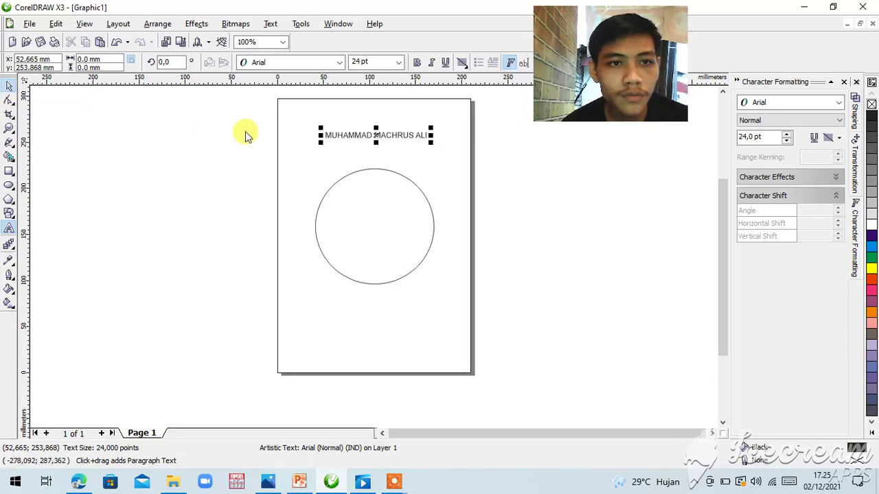
Step: Fit the name text to the circle's path so it arches along the top edge
{"action": "left_click", "coordinate": [273, 24]}
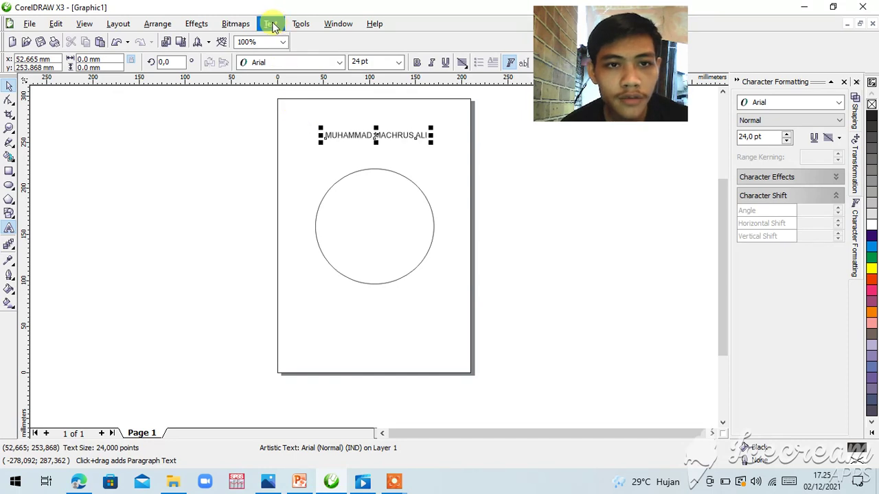
{"action": "left_click", "coordinate": [273, 23]}
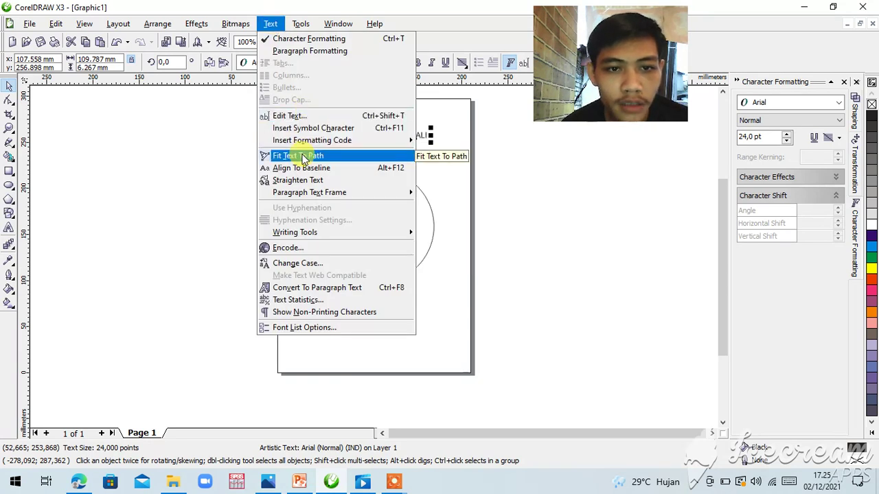
{"action": "left_click", "coordinate": [302, 157]}
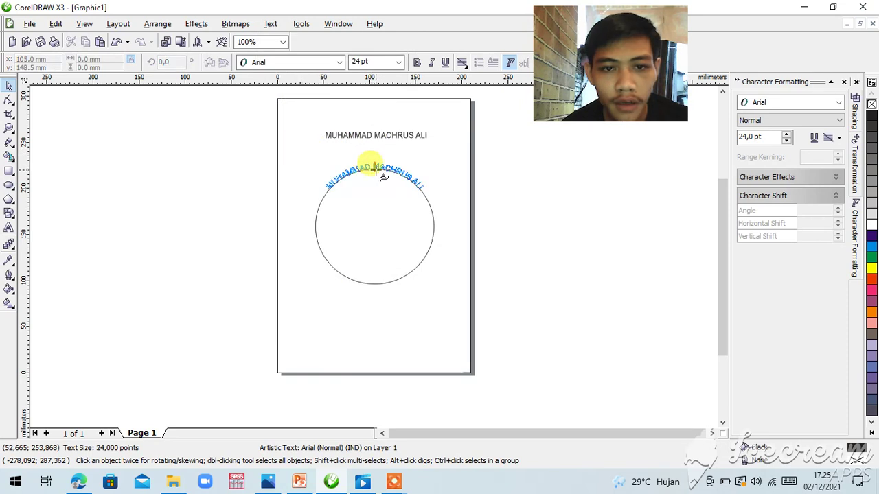
{"action": "left_click", "coordinate": [374, 170]}
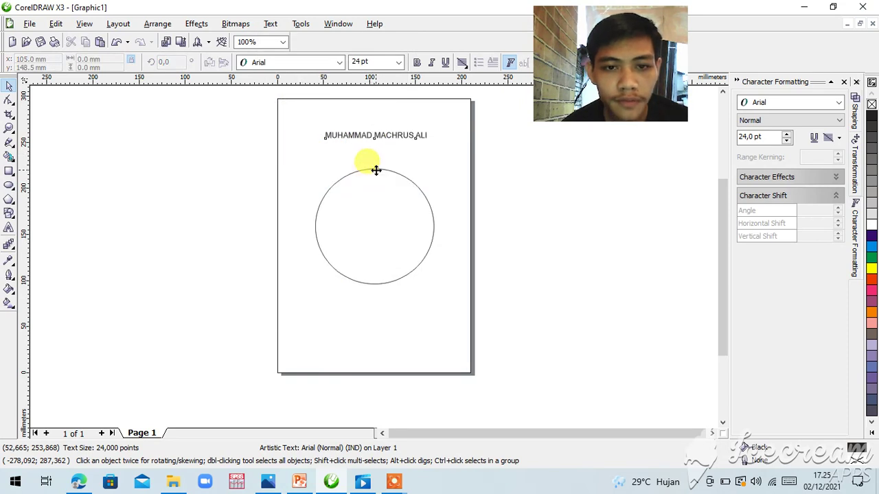
{"action": "left_click", "coordinate": [322, 281]}
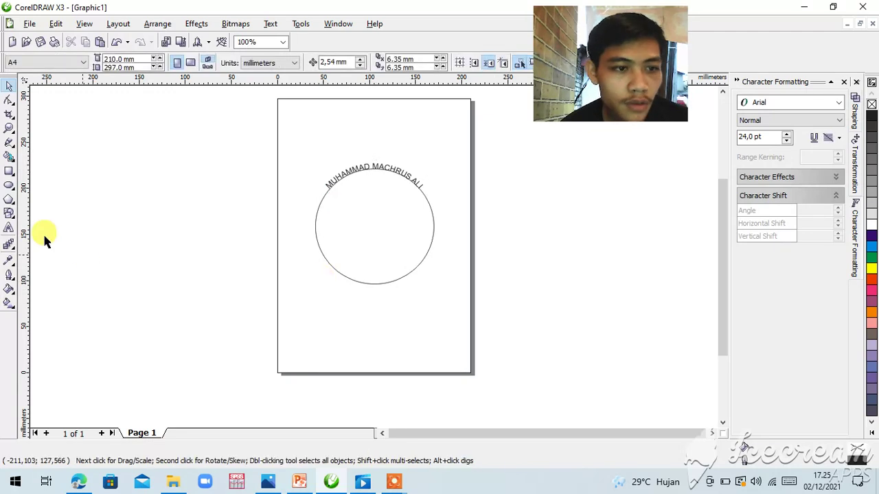
{"action": "left_click", "coordinate": [9, 228]}
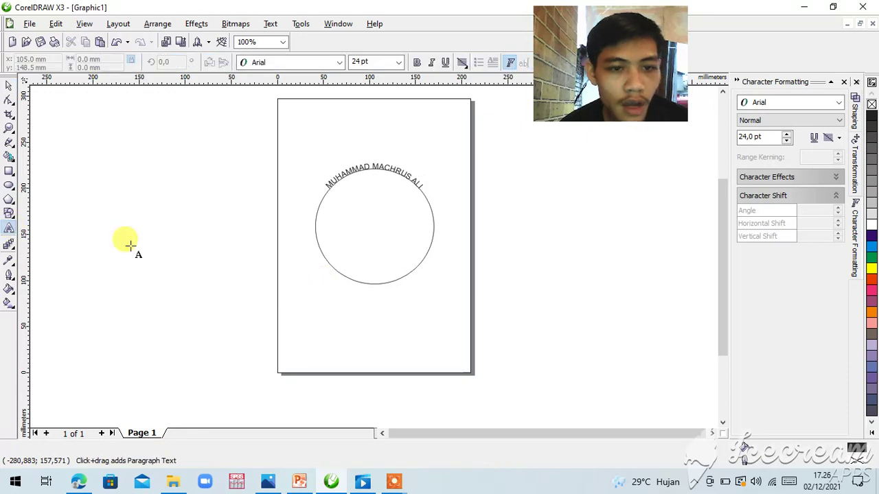
Step: Type 'PRODI TEKNIK INDUSTRI UNIVERSITAS MUHAMMADIYAH GRESIK' as a text line below the circle
{"action": "left_click", "coordinate": [307, 300]}
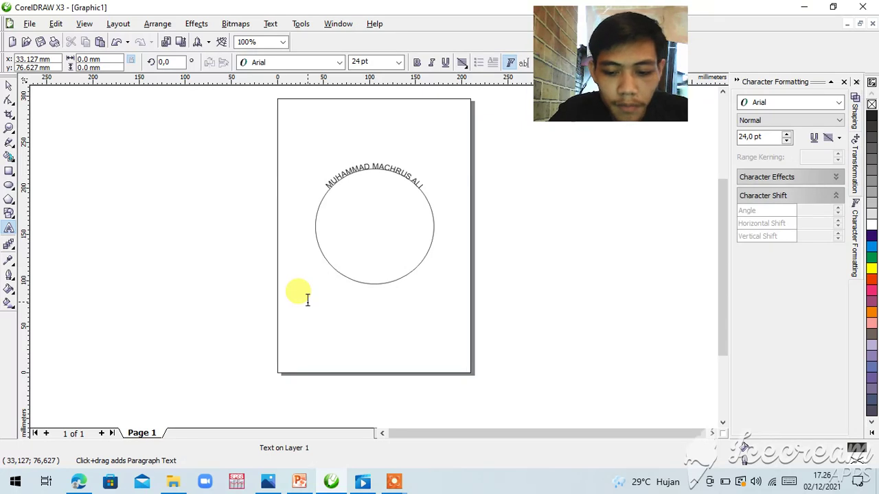
{"action": "type", "text": "R"}
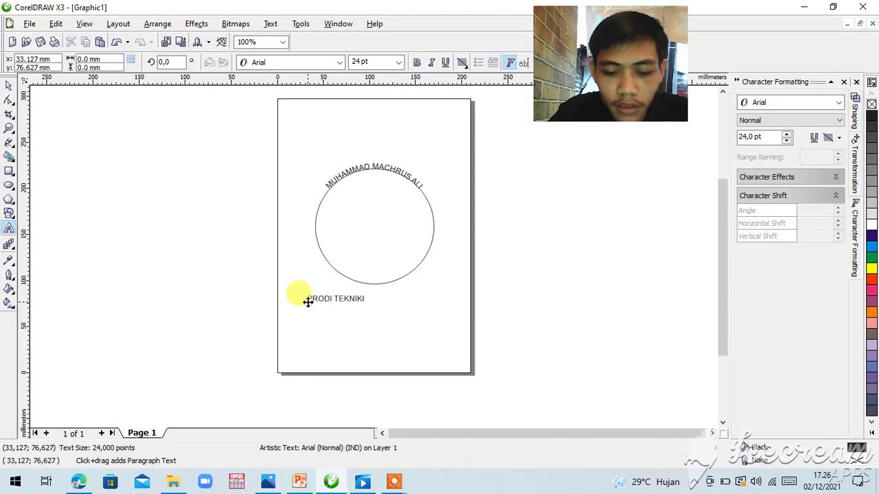
{"action": "type", "text": "ODI TEKNIK INDUSTRI UN"}
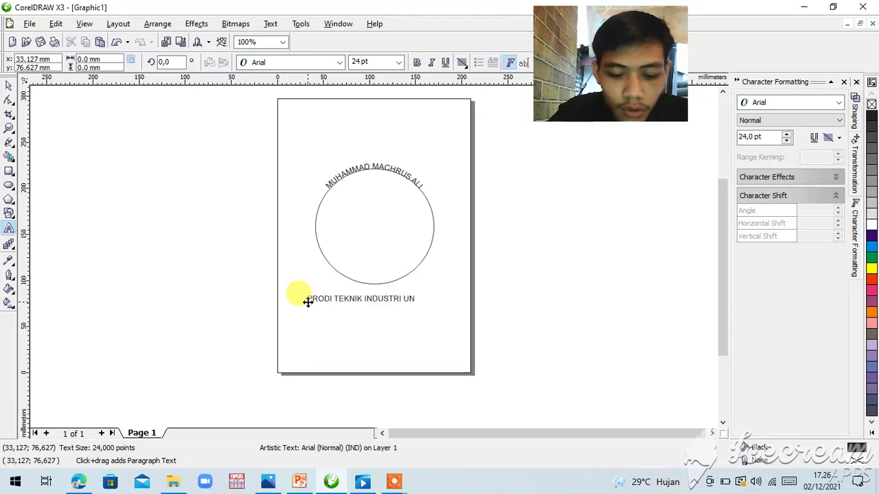
{"action": "type", "text": "IVERSITAS MUHAMMADIYAH GRESIK"}
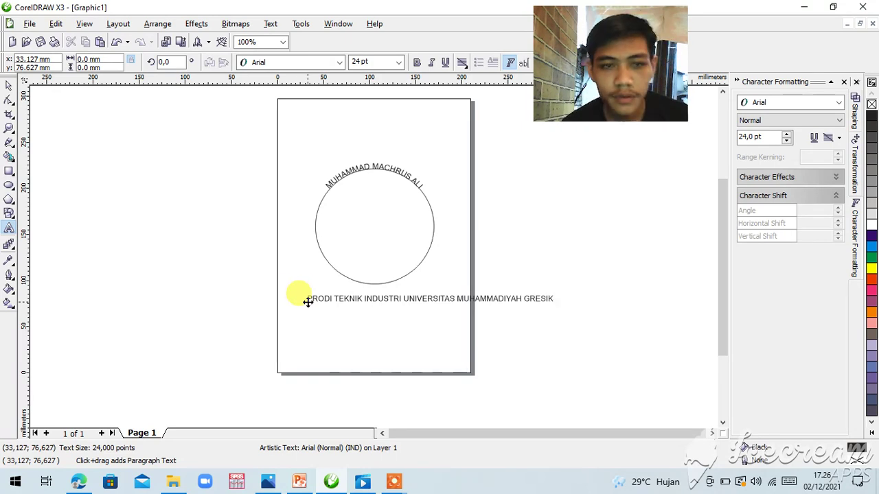
{"action": "left_click", "coordinate": [308, 303]}
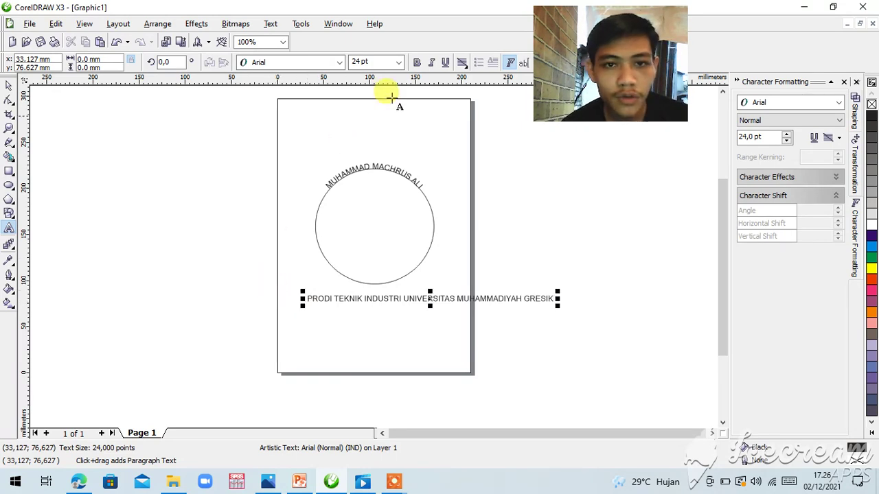
Step: Change the bottom institution line to 18 pt, undoing an accidental 12 pt choice
{"action": "left_click", "coordinate": [399, 62]}
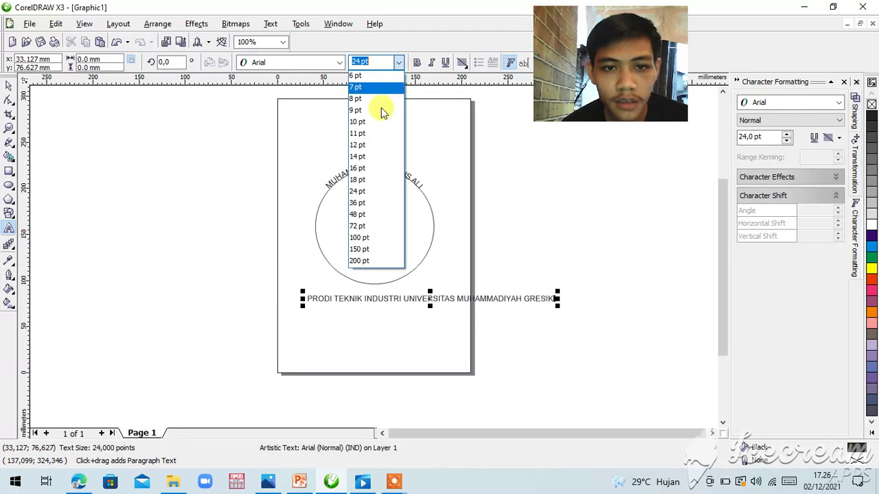
{"action": "left_click", "coordinate": [359, 146]}
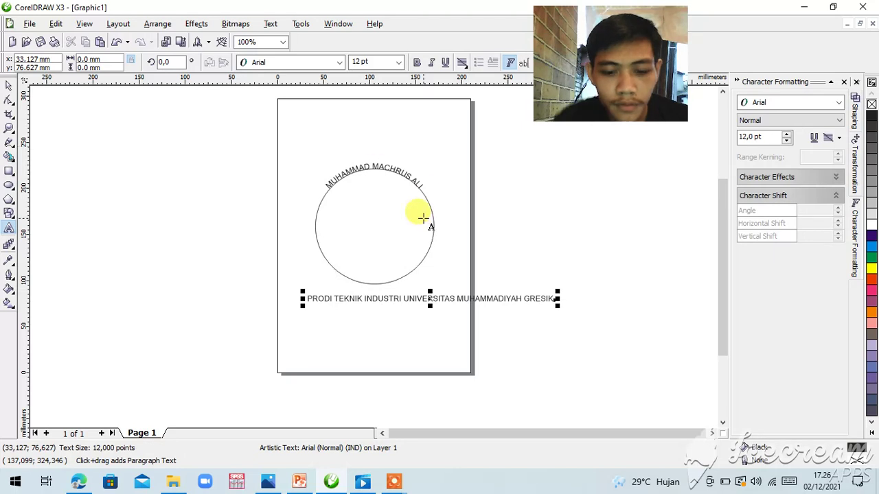
{"action": "key", "text": "ctrl+z"}
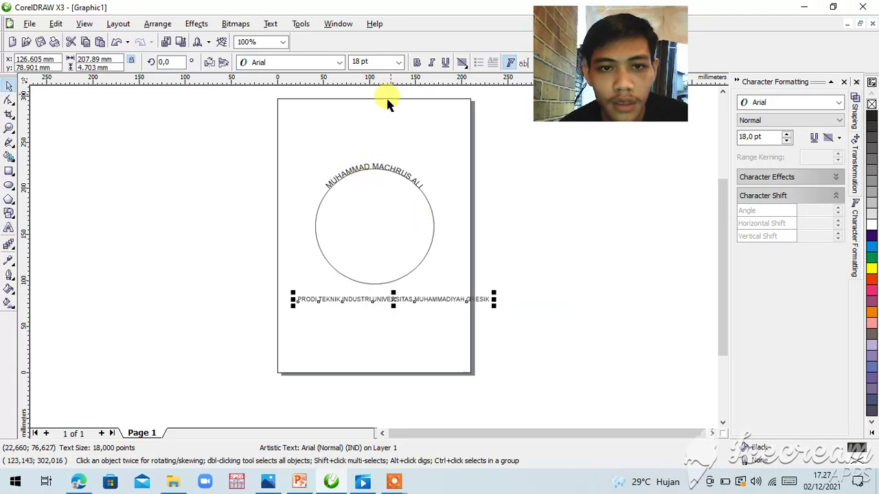
{"action": "left_click", "coordinate": [398, 63]}
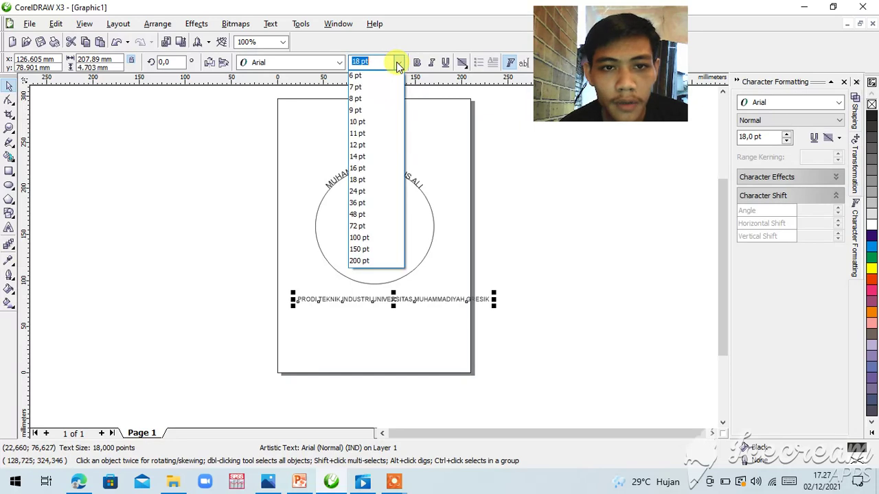
{"action": "left_click", "coordinate": [365, 180]}
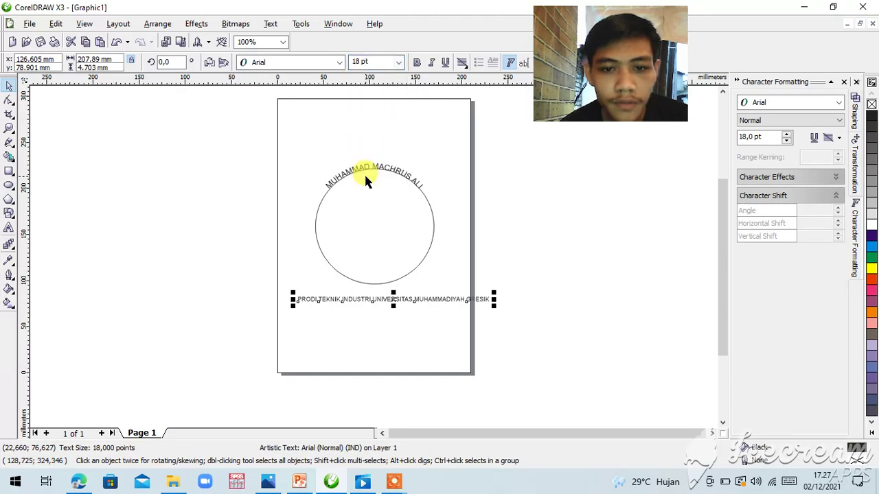
{"action": "left_click", "coordinate": [298, 230]}
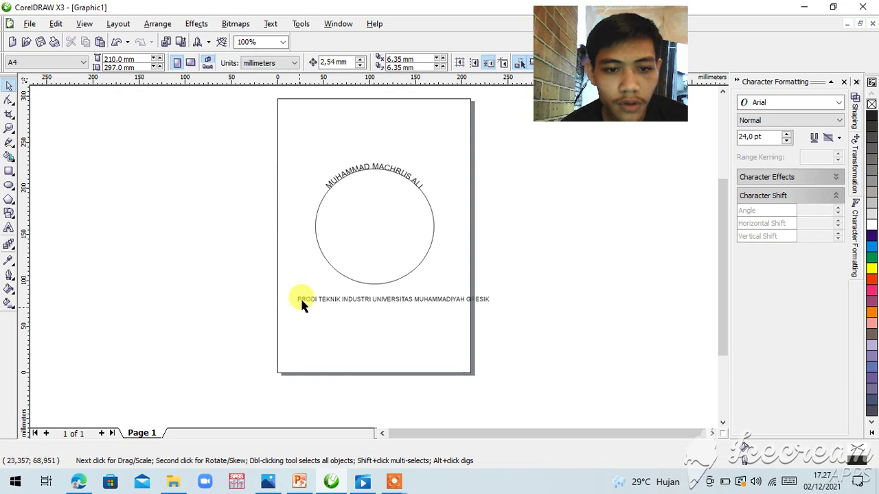
{"action": "left_click", "coordinate": [302, 300]}
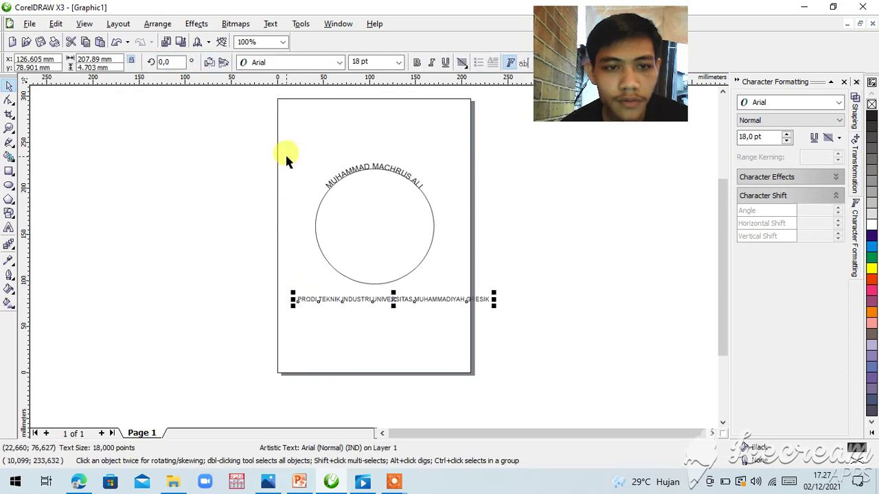
Step: Fit the institution line to the circle's lower edge and mirror it to read left to right
{"action": "left_click", "coordinate": [270, 25]}
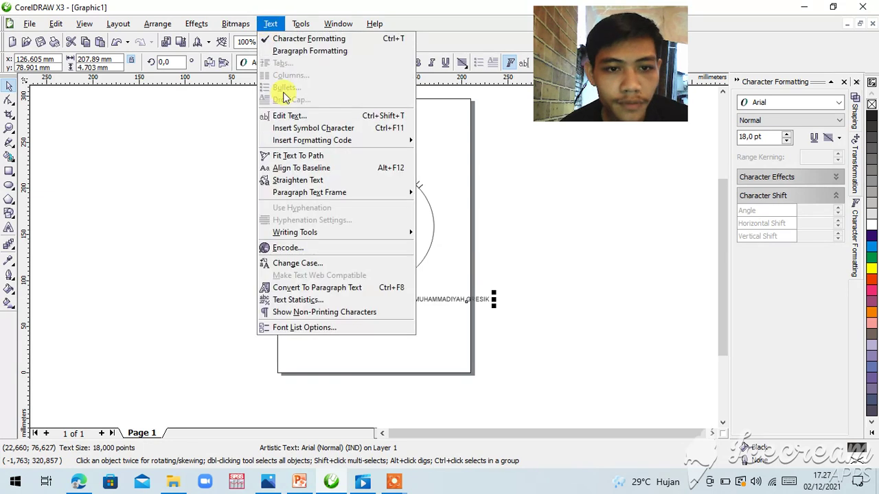
{"action": "left_click", "coordinate": [292, 156]}
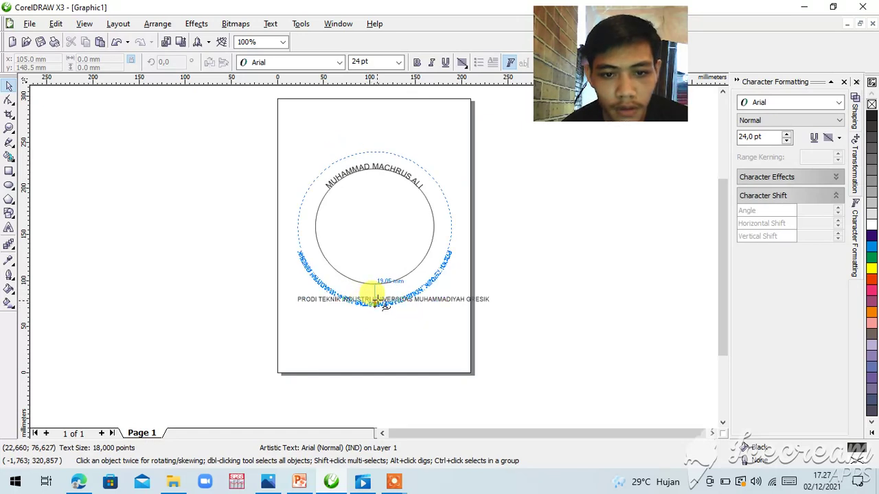
{"action": "left_click", "coordinate": [377, 303]}
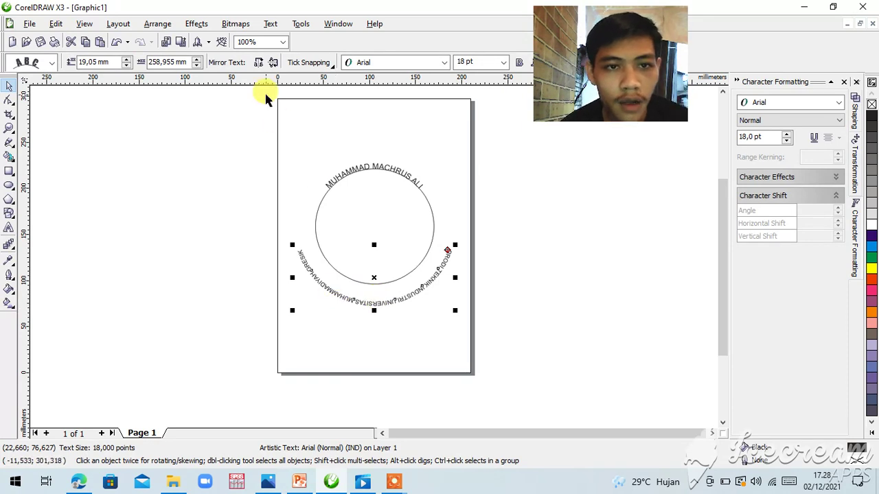
{"action": "left_click", "coordinate": [258, 64]}
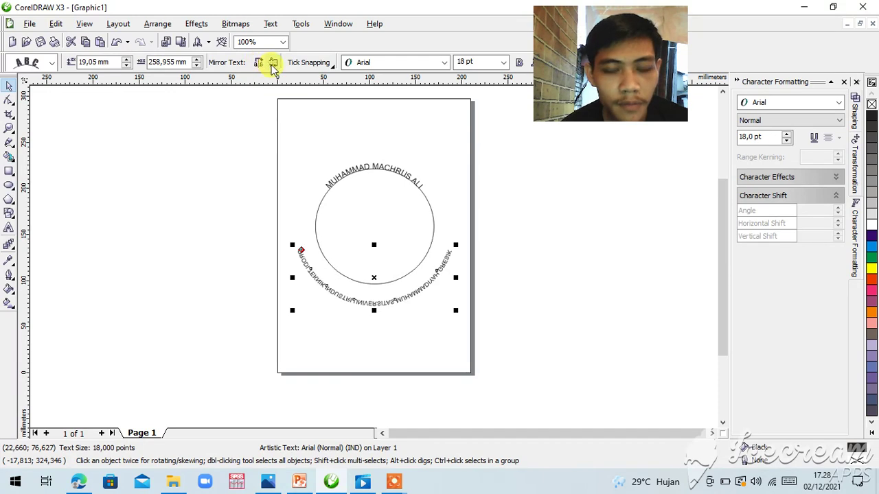
{"action": "left_click", "coordinate": [272, 63]}
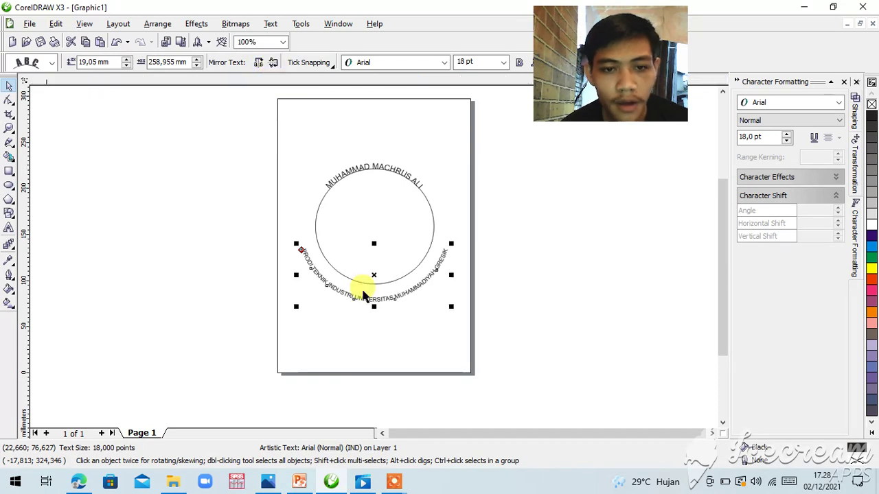
{"action": "left_click", "coordinate": [352, 317]}
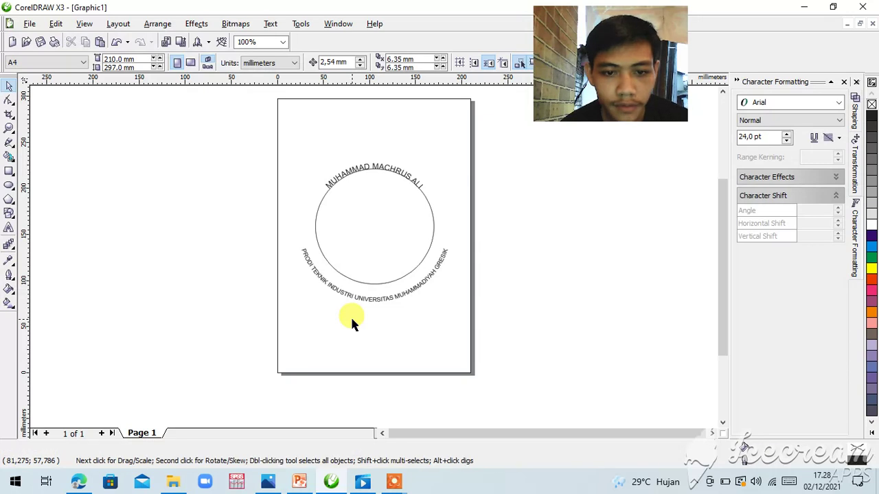
Step: Drag the bottom curved institution text up so it hugs the circle's lower edge
{"action": "mouse_move", "coordinate": [370, 296]}
{"action": "left_mouse_down"}
{"action": "mouse_move", "coordinate": [375, 285]}
{"action": "mouse_move", "coordinate": [368, 298]}
{"action": "mouse_move", "coordinate": [359, 293]}
{"action": "mouse_move", "coordinate": [371, 305]}
{"action": "mouse_move", "coordinate": [376, 291]}
{"action": "mouse_move", "coordinate": [368, 317]}
{"action": "mouse_move", "coordinate": [373, 304]}
{"action": "left_mouse_up"}
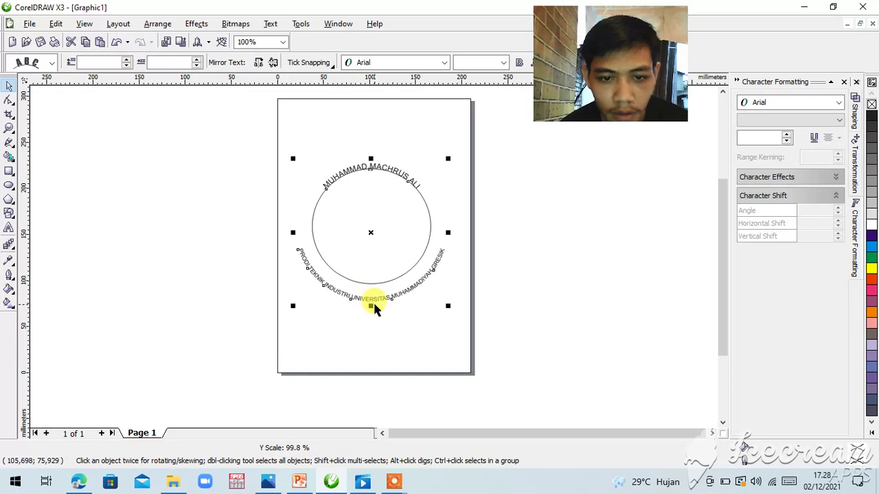
{"action": "left_click", "coordinate": [391, 299]}
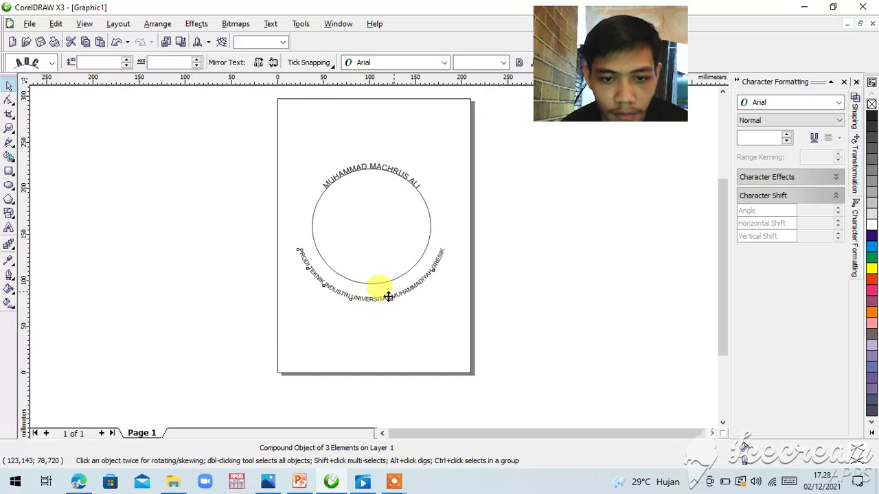
{"action": "left_click_drag", "start_coordinate": [389, 297], "coordinate": [390, 289]}
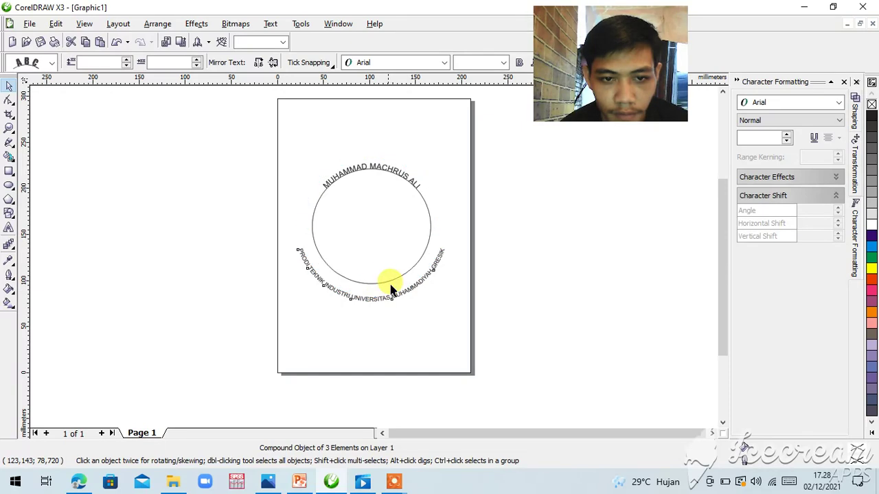
{"action": "key", "text": "Escape"}
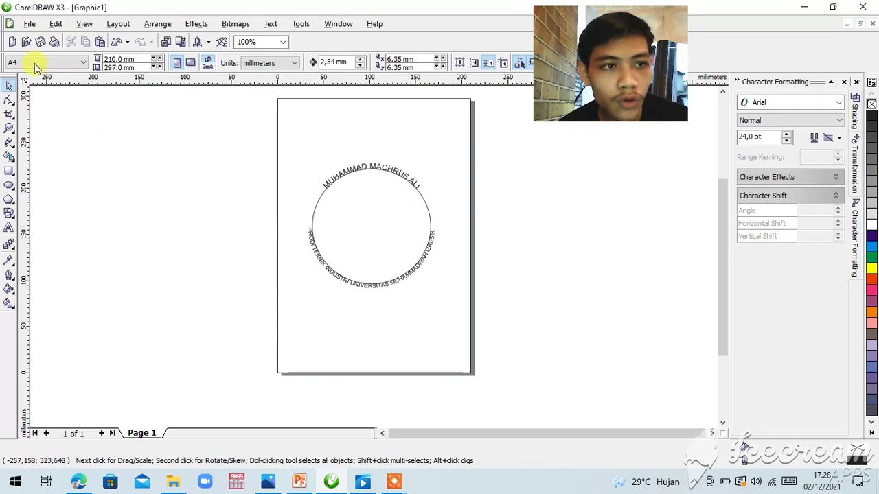
Step: Import the WhatsApp Image football photo from the Unduhan folder onto the page
{"action": "left_click", "coordinate": [25, 42]}
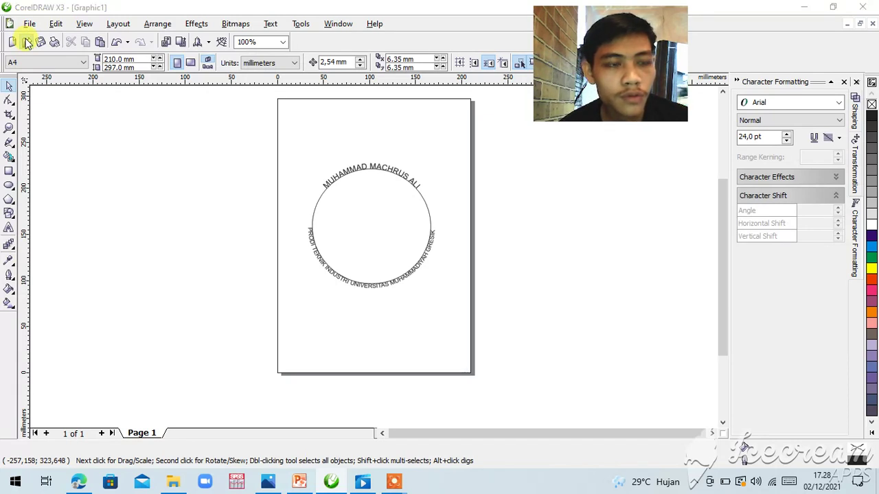
{"action": "left_click", "coordinate": [25, 42]}
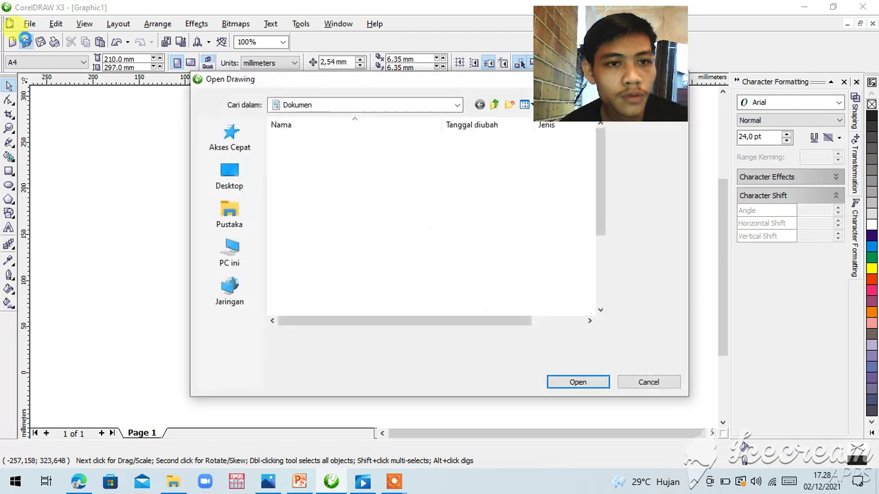
{"action": "left_click", "coordinate": [458, 107]}
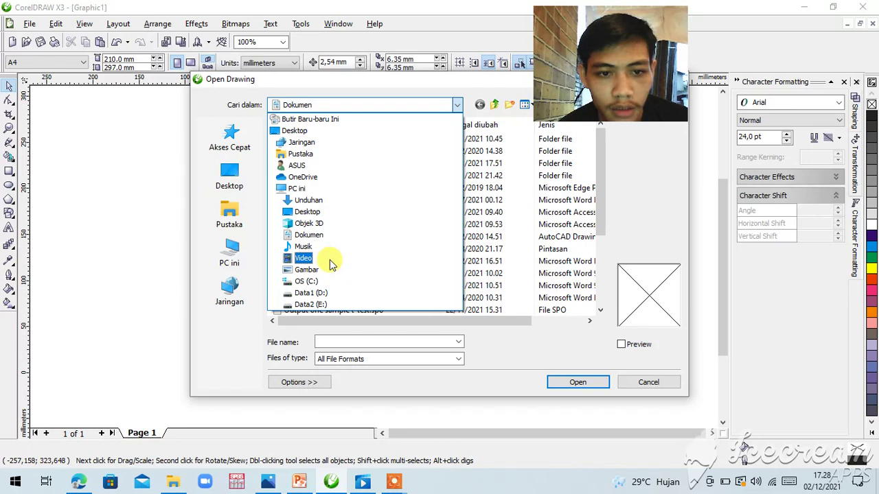
{"action": "left_click", "coordinate": [332, 199]}
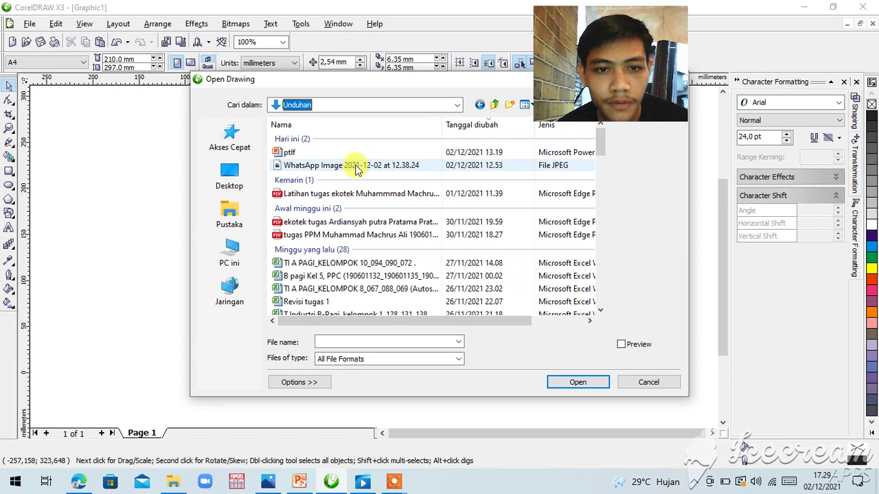
{"action": "left_click", "coordinate": [356, 168]}
{"action": "left_click", "coordinate": [138, 251]}
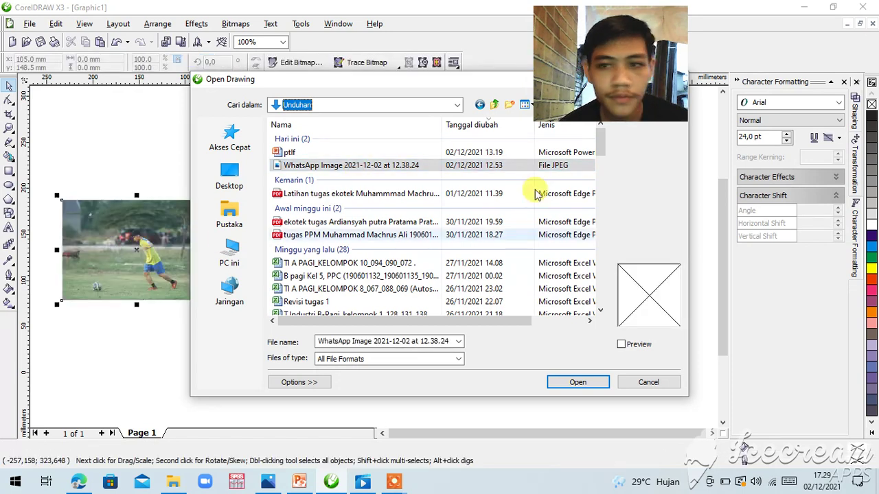
{"action": "mouse_move", "coordinate": [619, 72]}
{"action": "left_mouse_down"}
{"action": "mouse_move", "coordinate": [836, 93]}
{"action": "mouse_move", "coordinate": [824, 93]}
{"action": "left_mouse_up"}
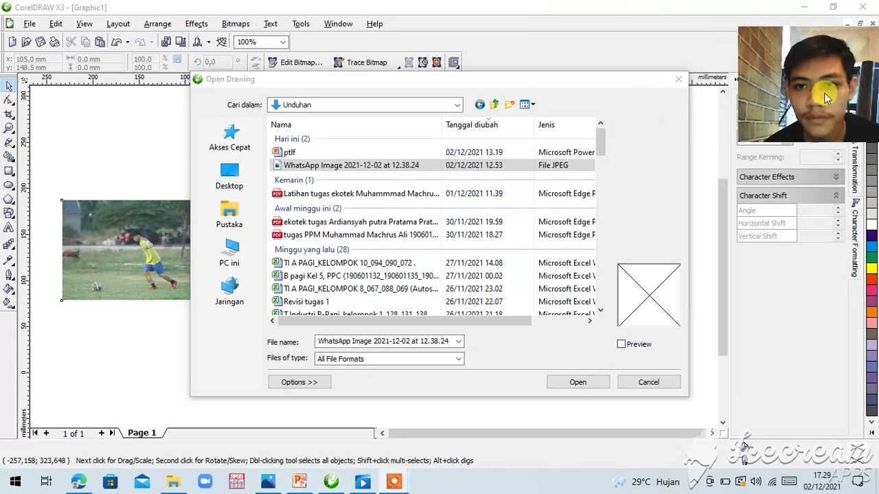
Step: Close the file dialog and drag the football photo to the right of the page
{"action": "left_click", "coordinate": [679, 79]}
{"action": "left_click", "coordinate": [162, 231]}
{"action": "left_click_drag", "start_coordinate": [165, 234], "coordinate": [614, 234]}
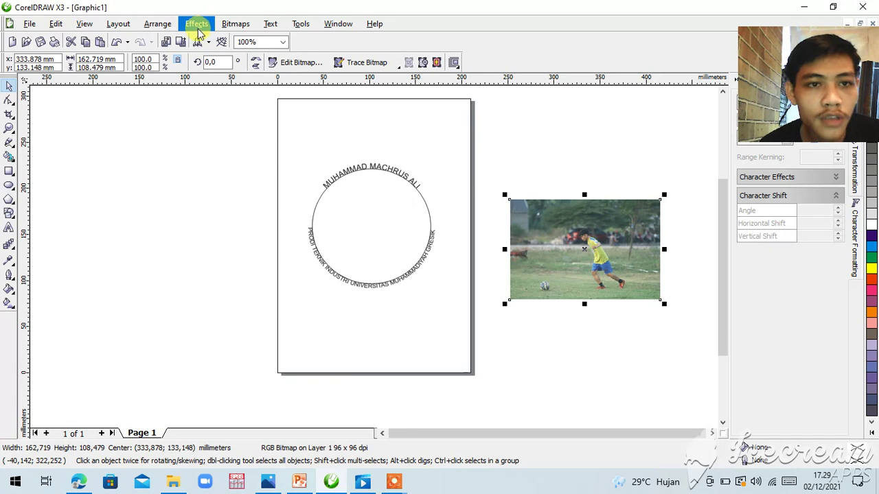
Step: PowerClip the football photo inside the circle with Place Inside Container
{"action": "left_click", "coordinate": [196, 24]}
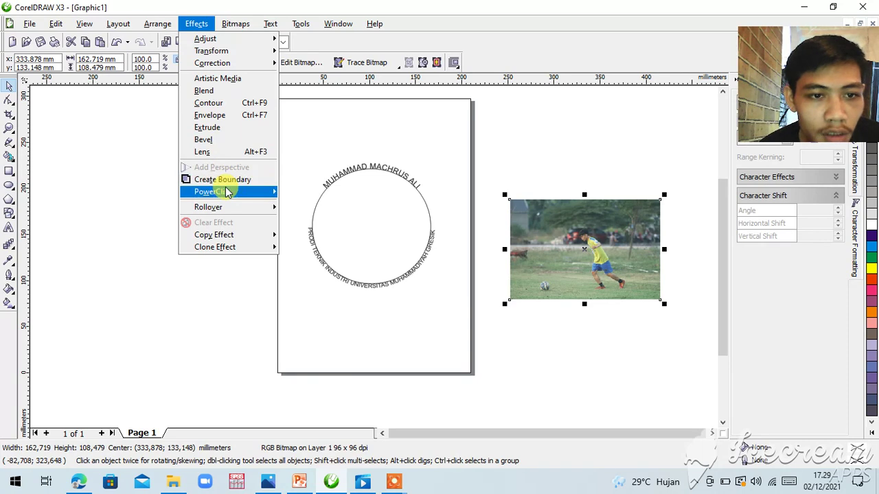
{"action": "mouse_move", "coordinate": [227, 192]}
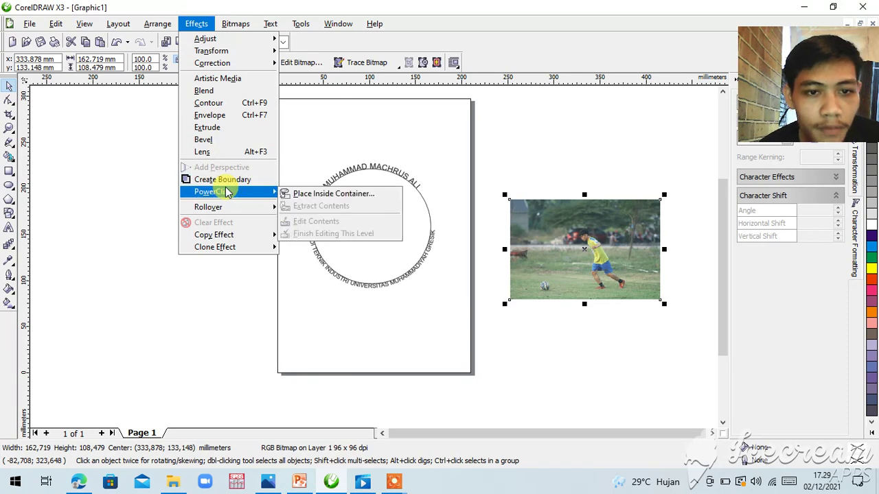
{"action": "left_click", "coordinate": [309, 193]}
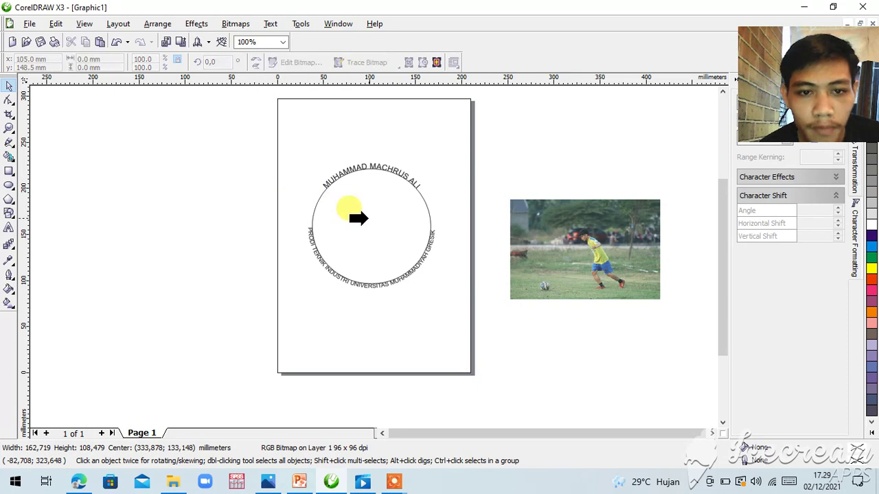
{"action": "left_click", "coordinate": [369, 217]}
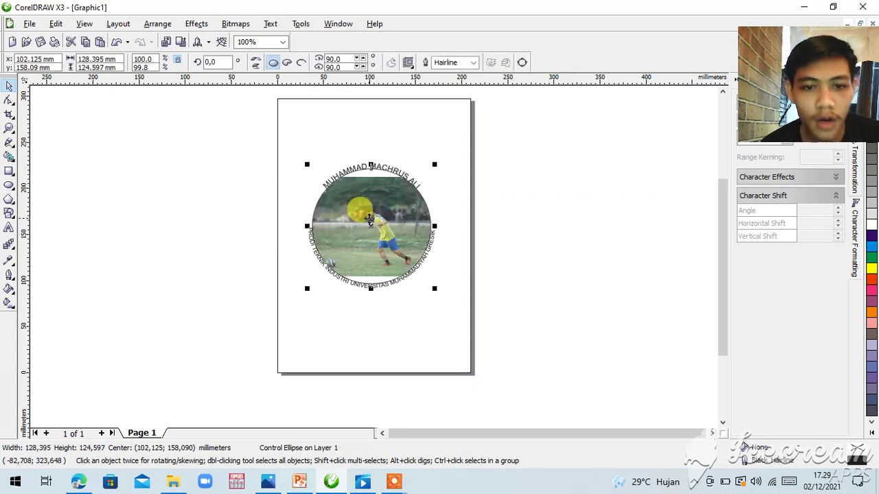
{"action": "left_click", "coordinate": [234, 205]}
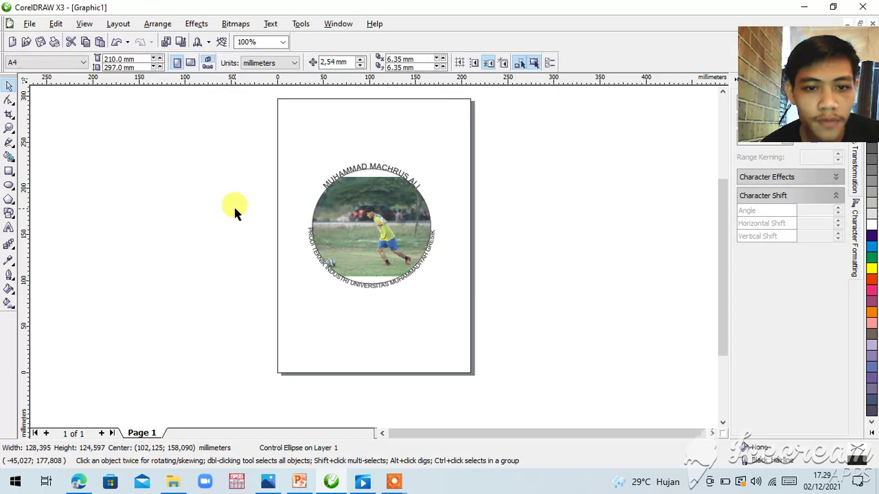